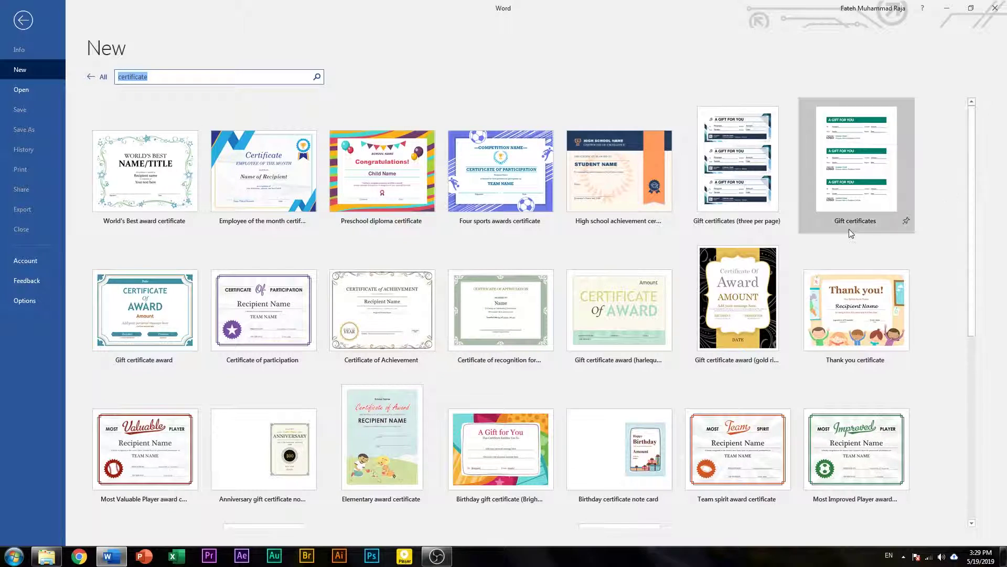
- Preview the Certificate of Achievement template and create a new document from it
left_click(386, 309)
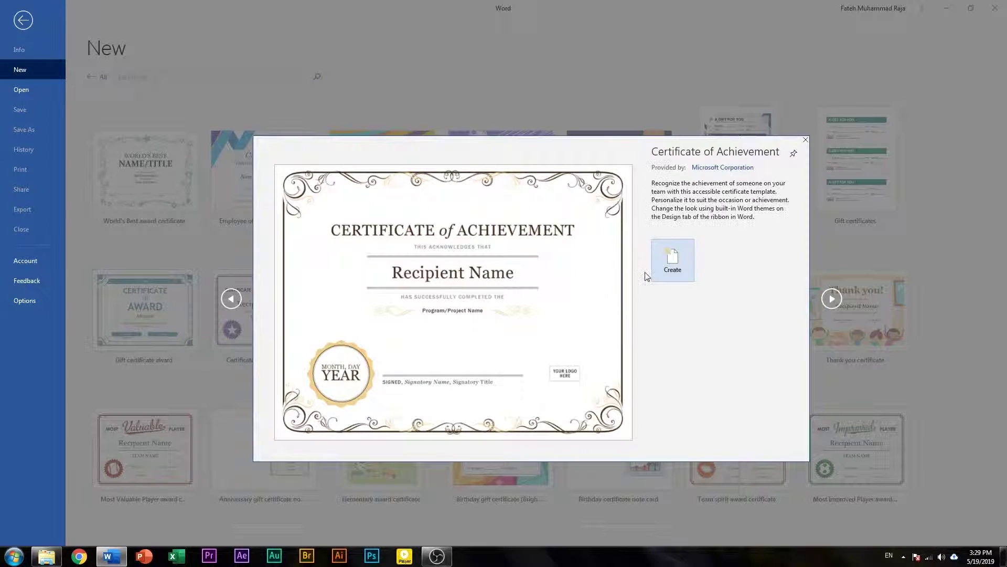
left_click(681, 263)
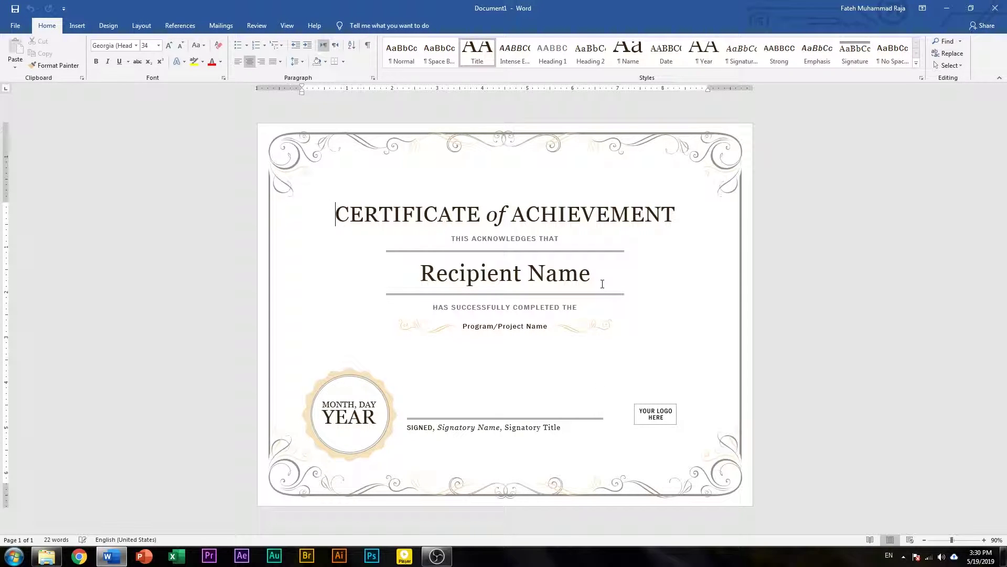
- Replace the placeholders with the recipient's name and the course 'Typing Course under AEQI'
left_click(593, 281)
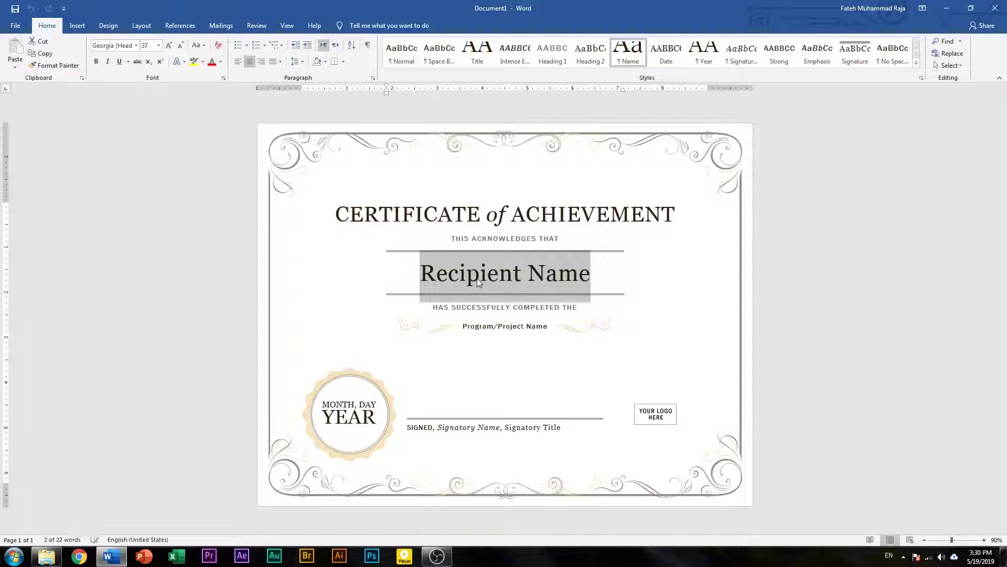
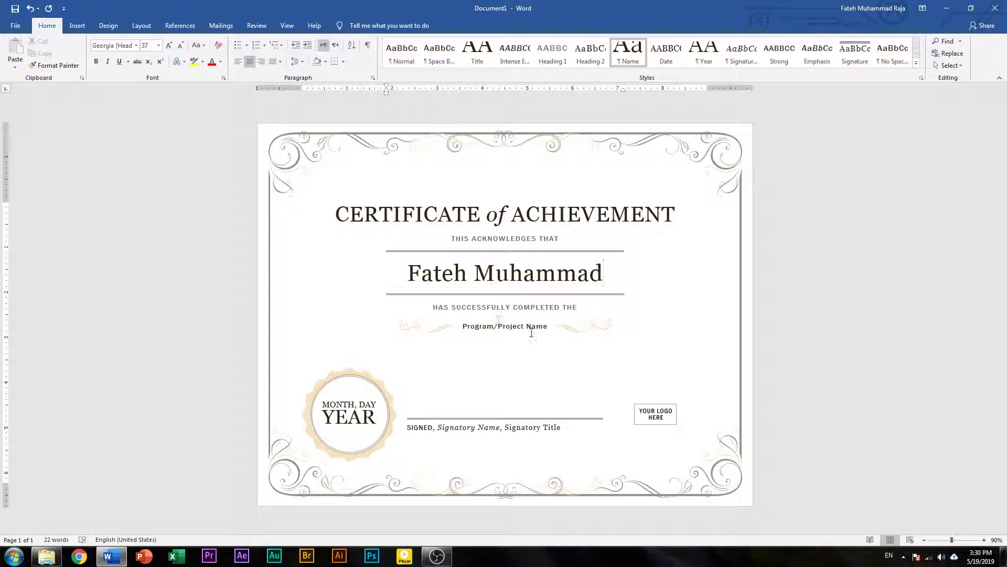
left_click(493, 329)
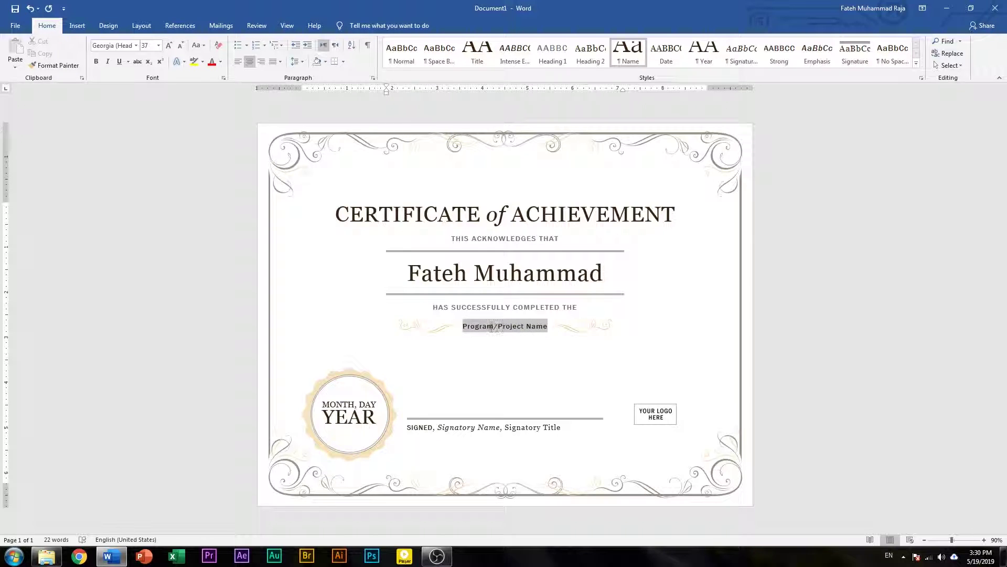
type("T")
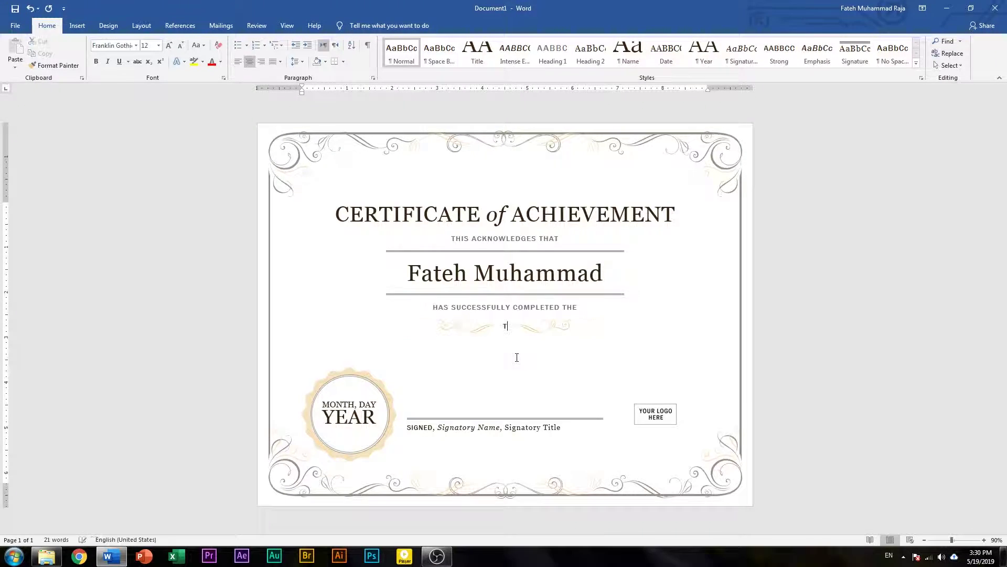
type("yping Course under AEQI")
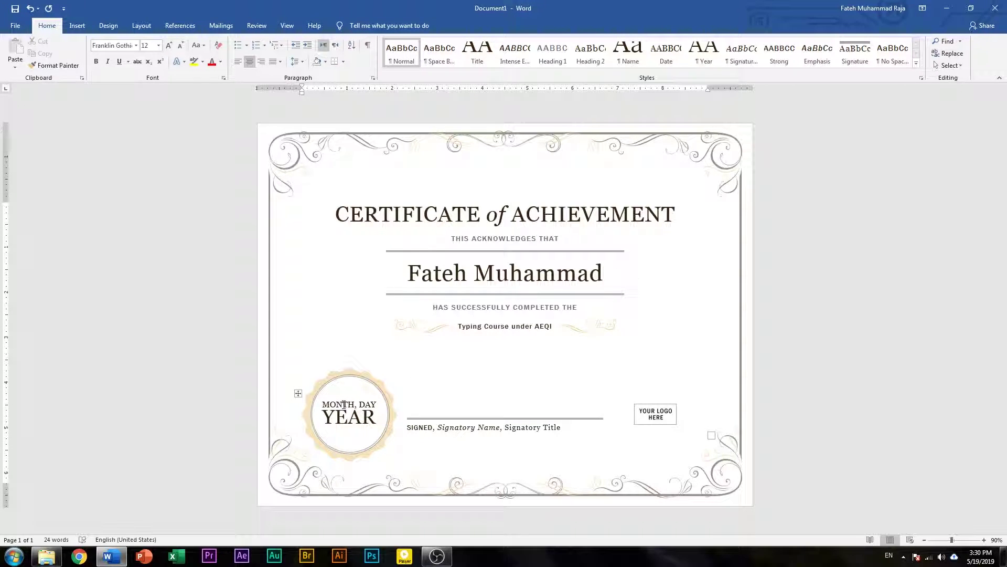
- Fill the seal's date placeholders with MAY,01 and 2019
left_click(343, 404)
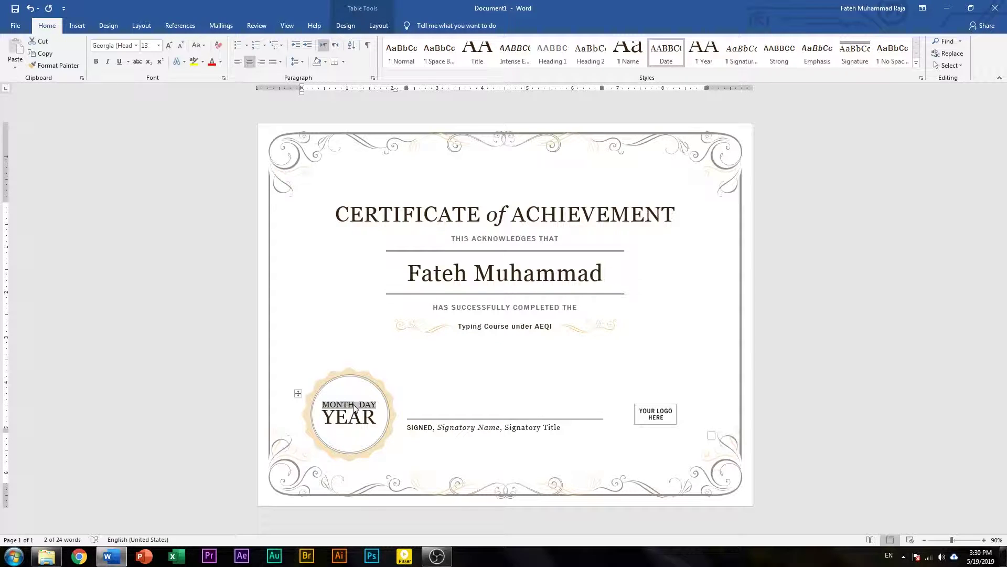
type("JU")
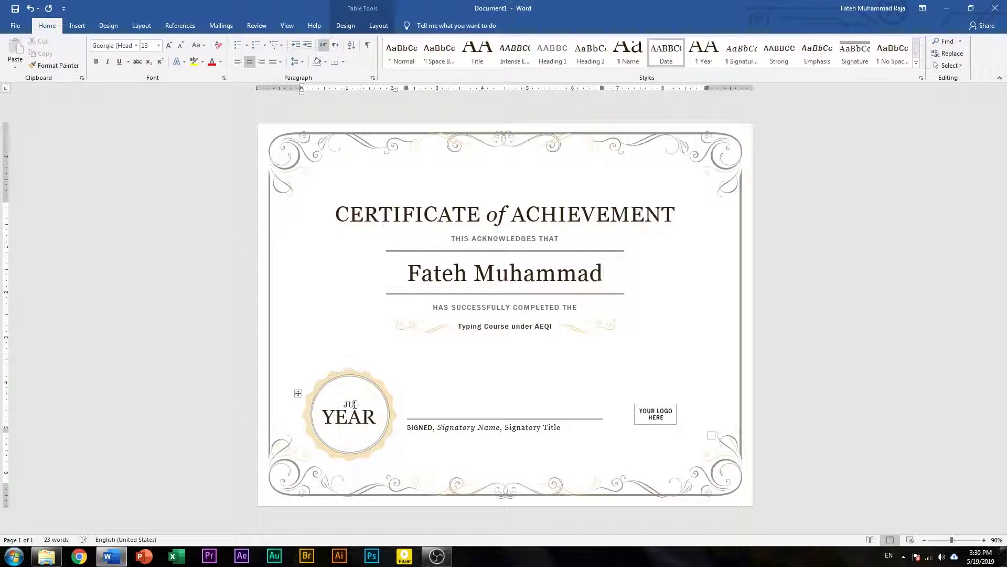
type("MAY,01")
left_click(349, 417)
type("2019")
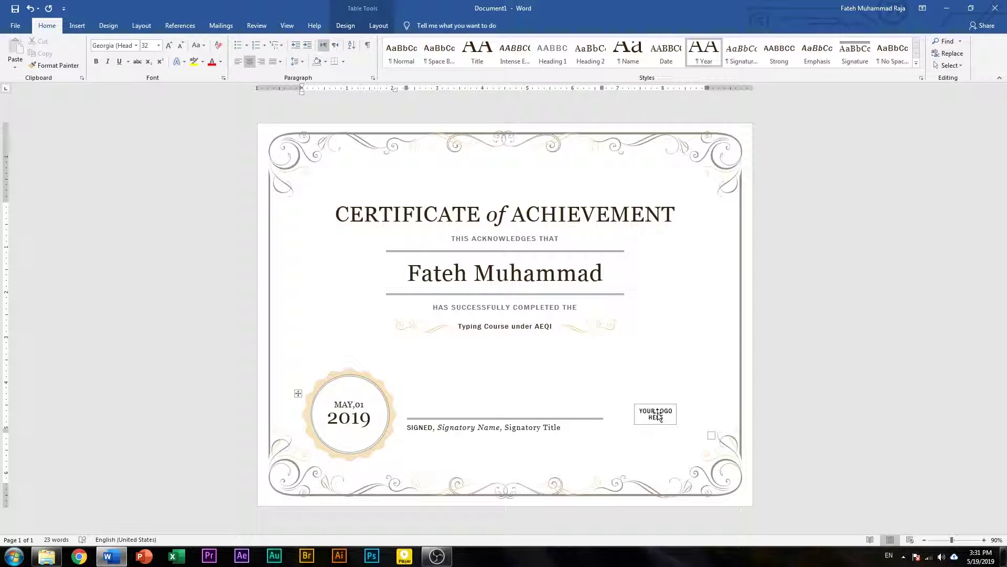
left_click(652, 407)
- Draw an oval circle over the logo area at the bottom right of the certificate
left_click_drag(655, 403, 657, 379)
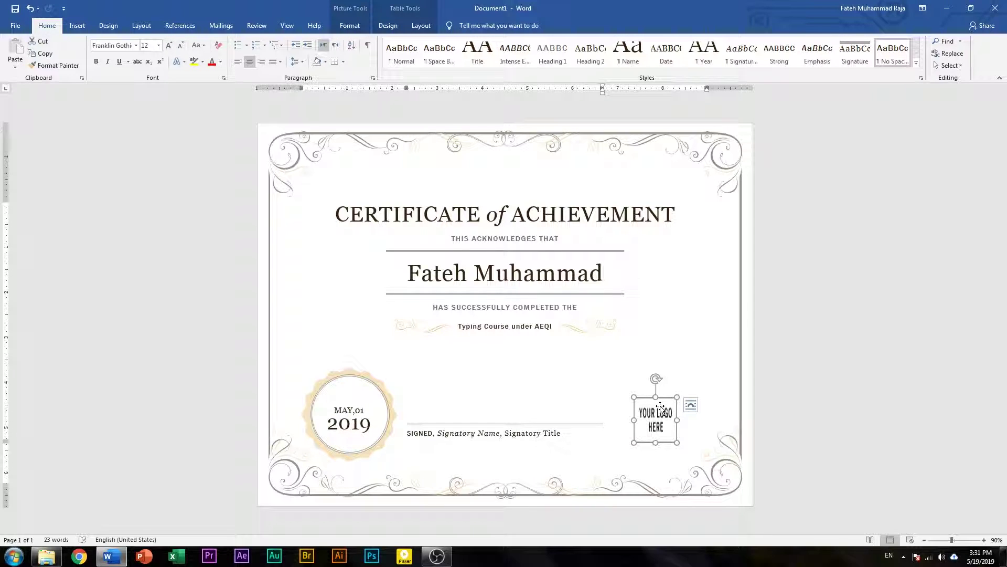
key("ctrl+z")
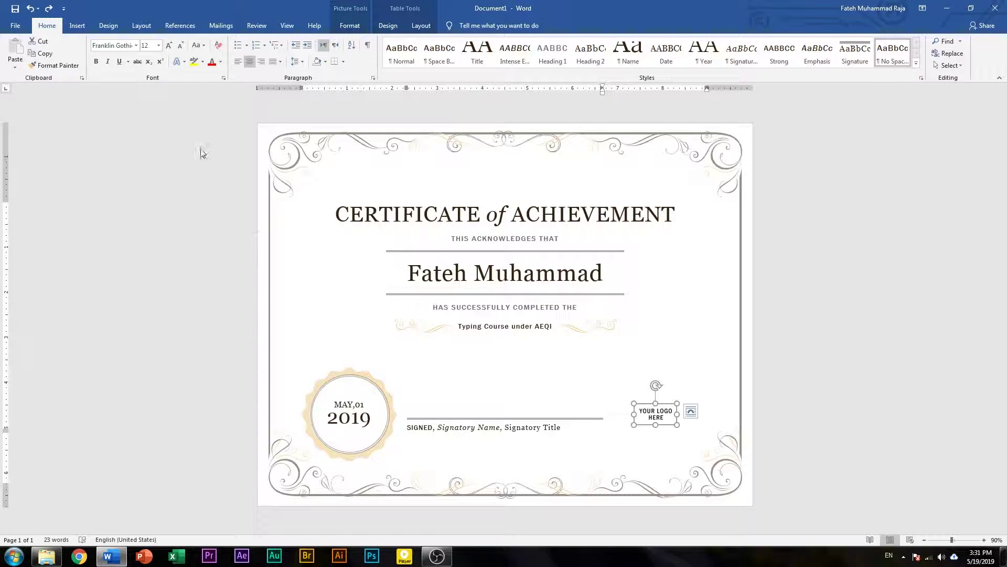
left_click(77, 25)
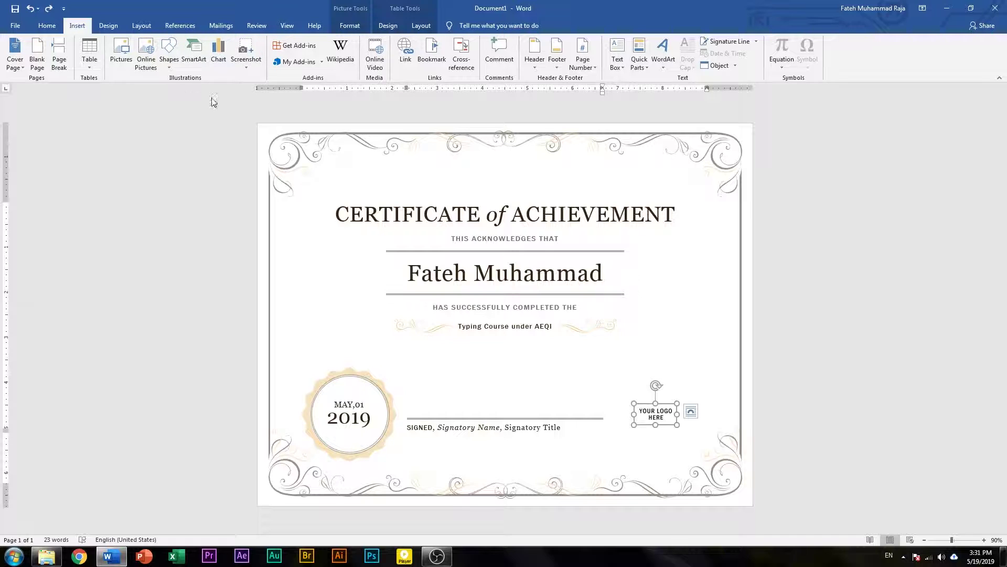
left_click(169, 71)
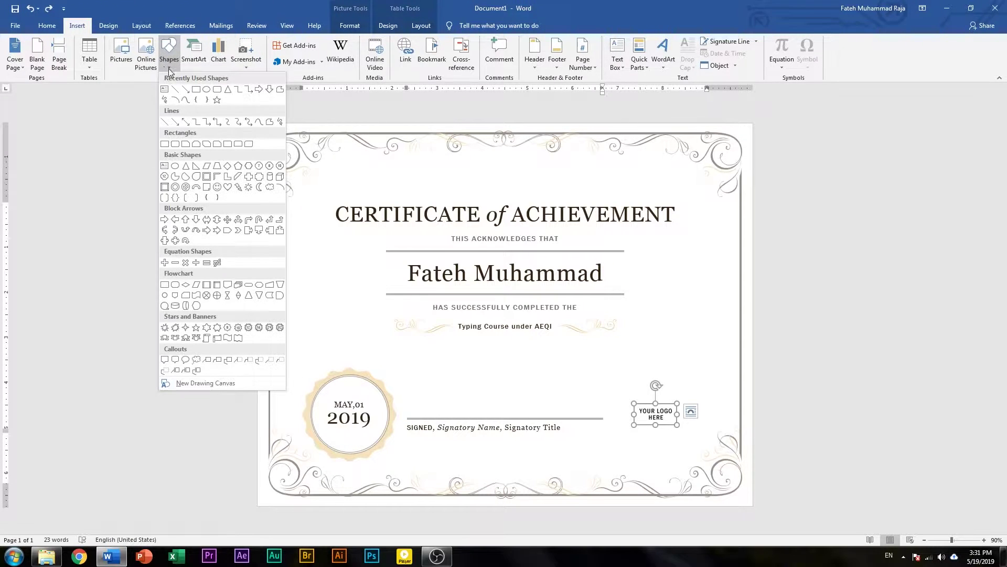
left_click(208, 92)
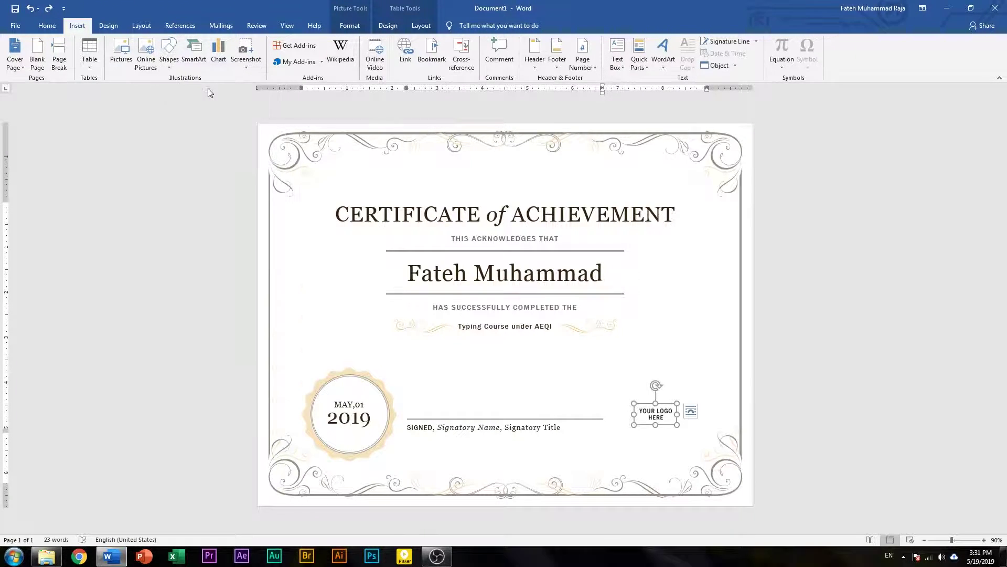
mouse_move(620, 377)
left_mouse_down()
mouse_move(661, 404)
mouse_move(697, 454)
left_mouse_up()
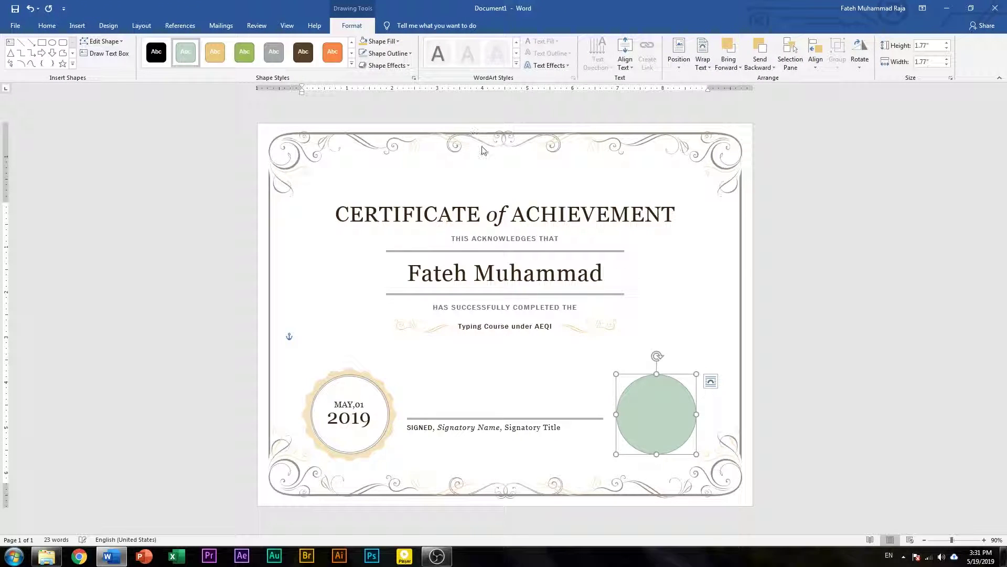
- Fill the circle with the AEQI Logo-1 picture from D:\Images\Vector
left_click(381, 41)
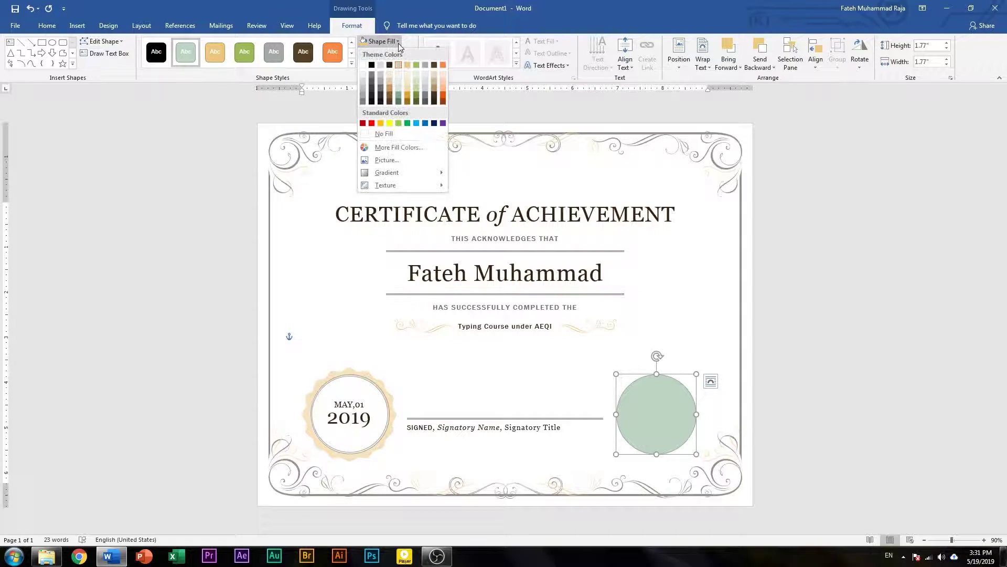
left_click(420, 160)
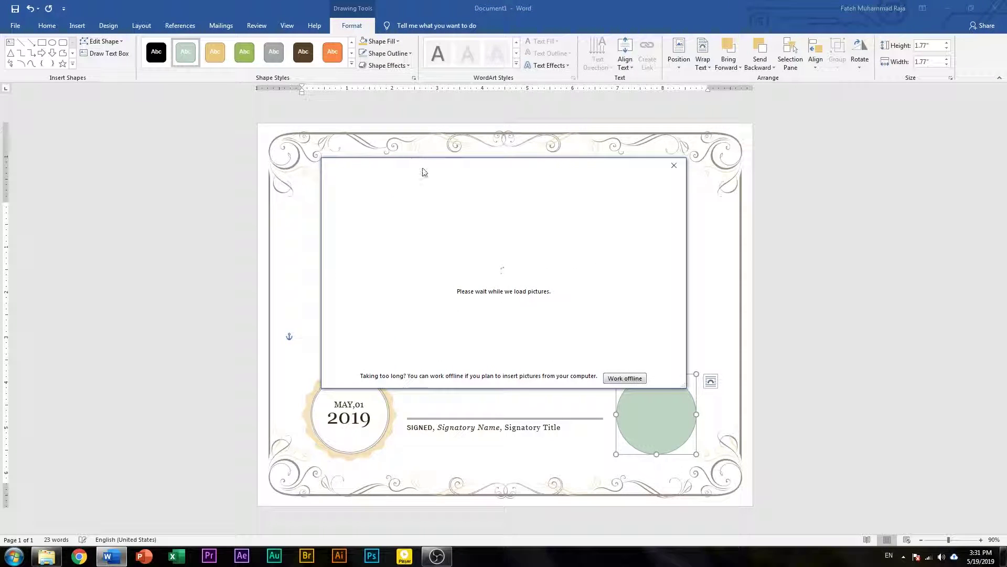
left_click(628, 379)
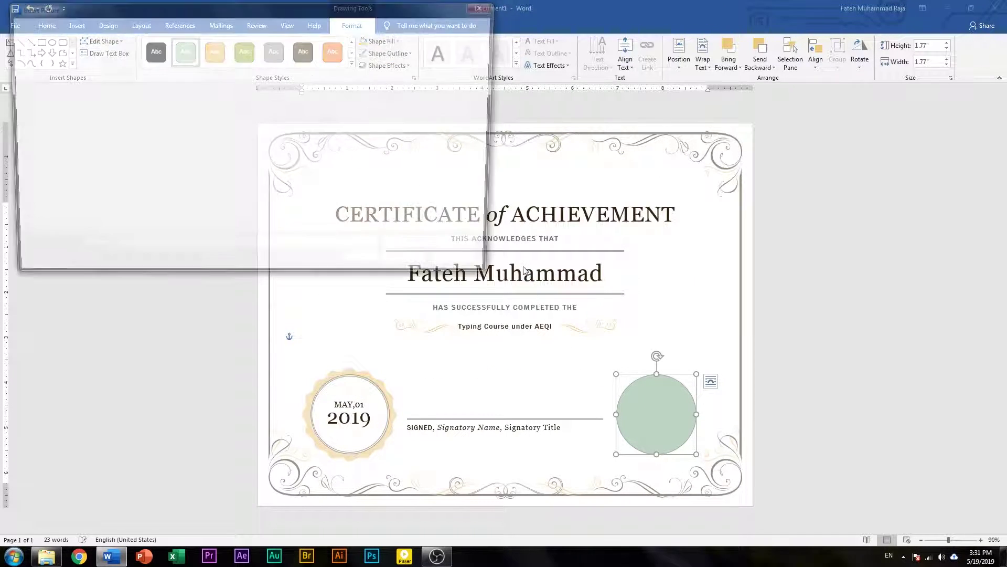
scroll(52, 183, "down", 3)
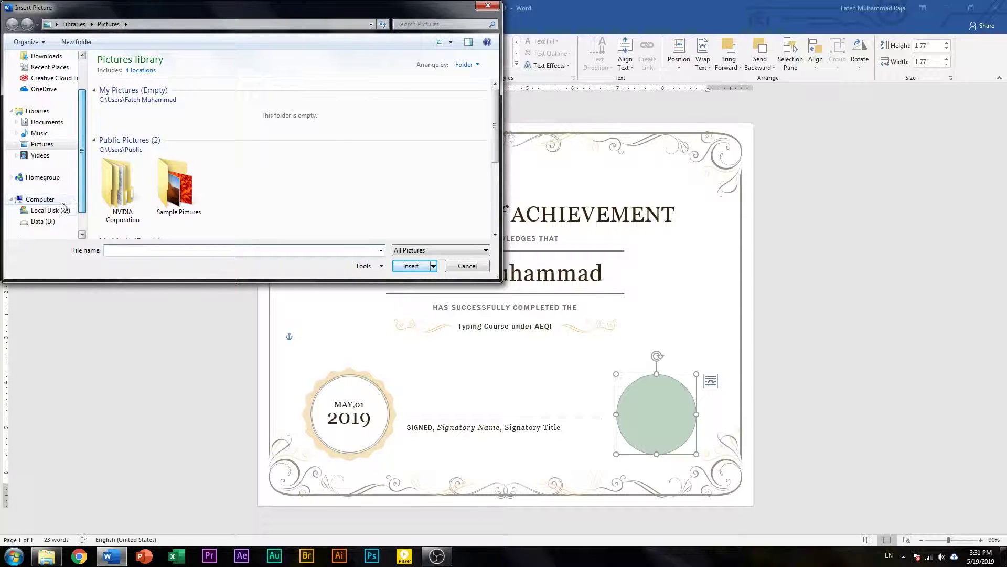
left_click(43, 221)
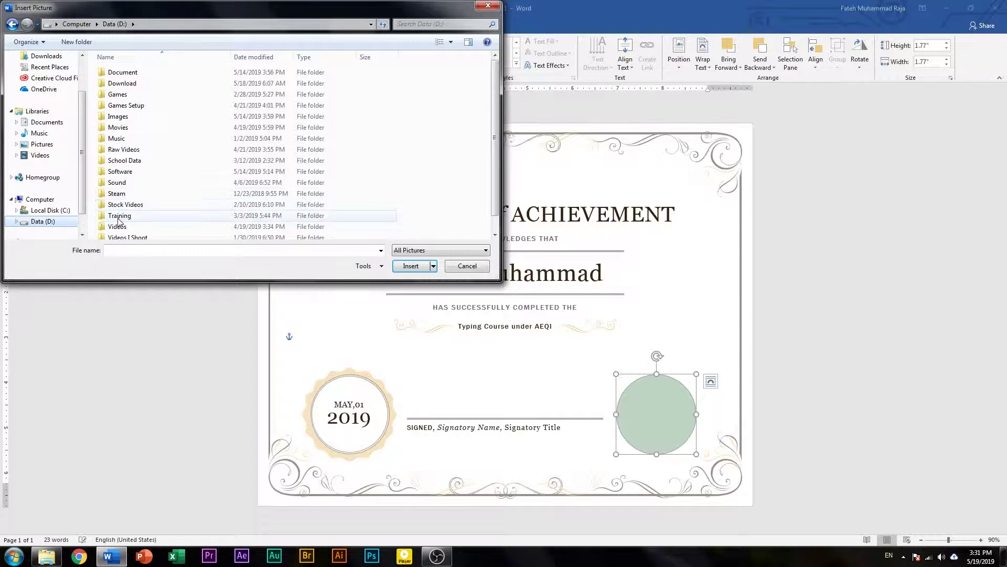
left_click(116, 127)
double_click(116, 116)
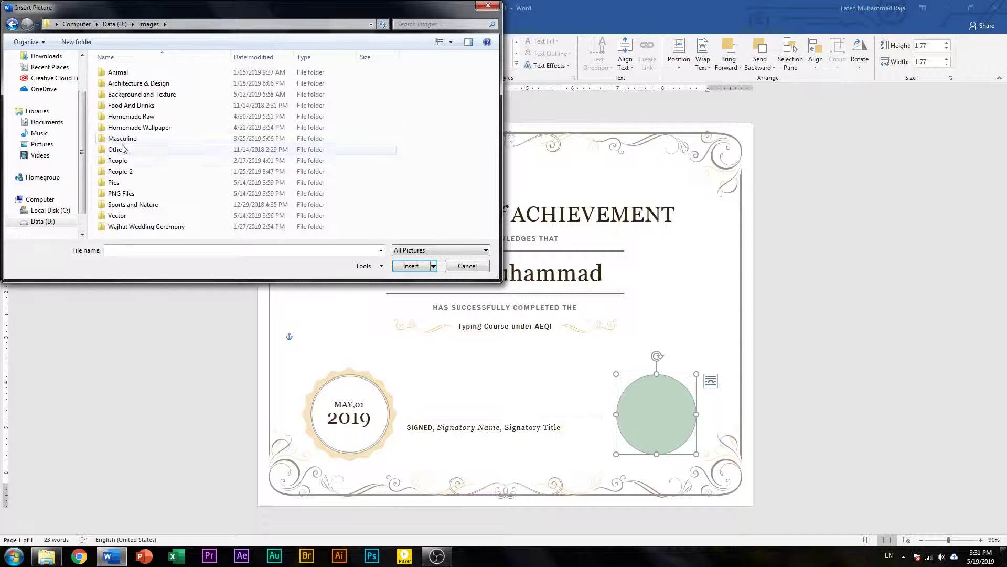
double_click(118, 215)
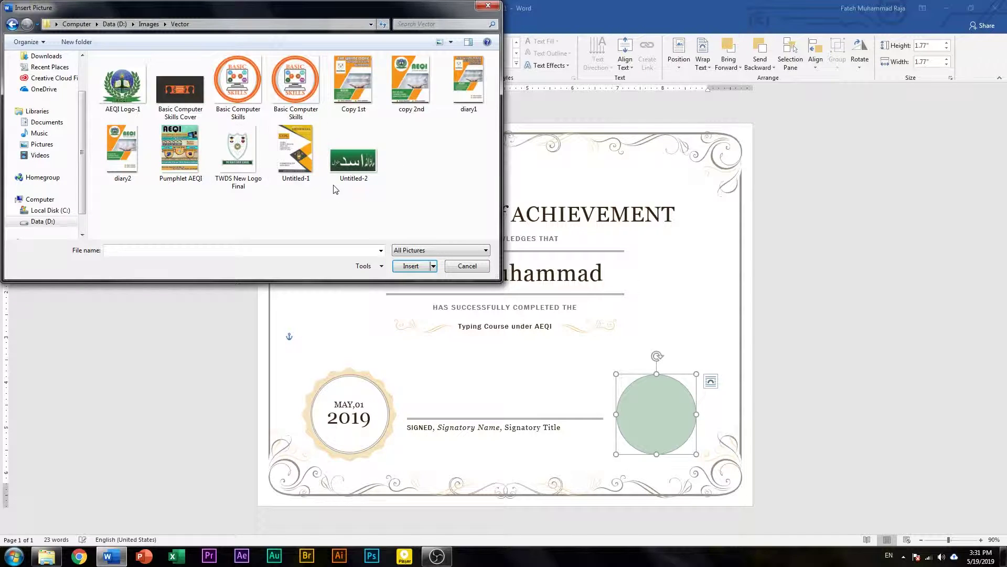
left_click(138, 109)
left_click(411, 267)
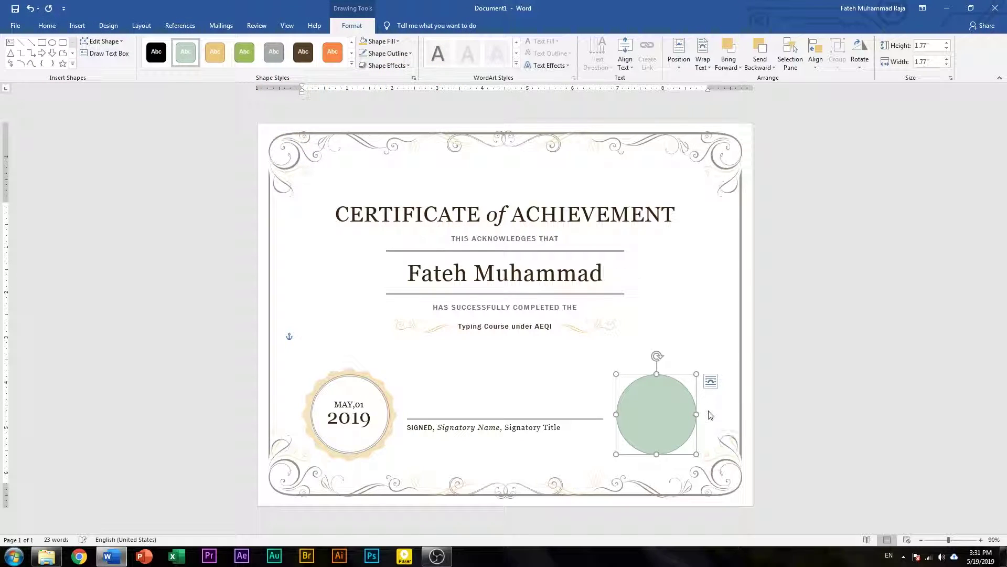
- Resize the logo with its handles to about 1.58 by 1.8 inches
left_click_drag(701, 416, 709, 416)
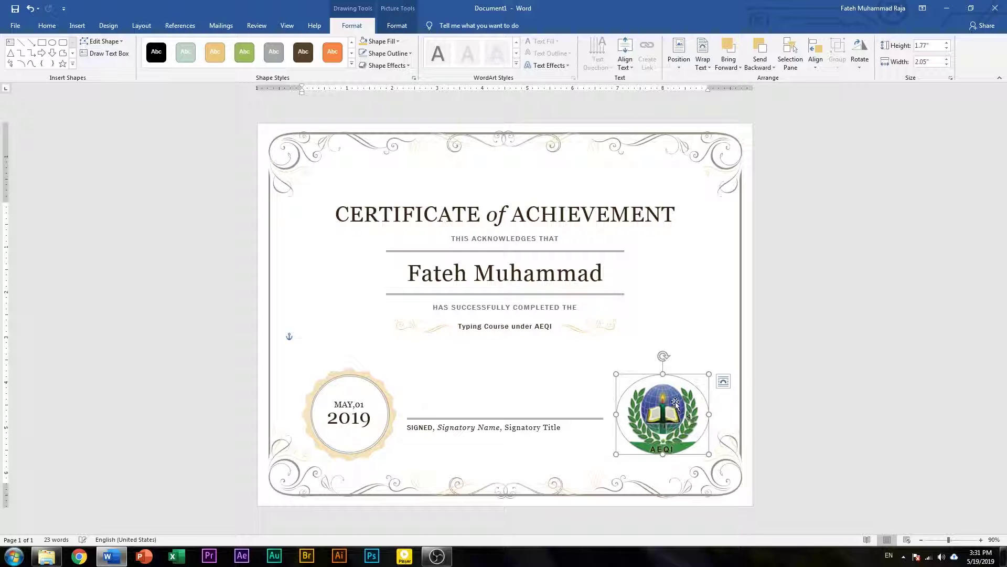
left_click_drag(660, 455, 661, 460)
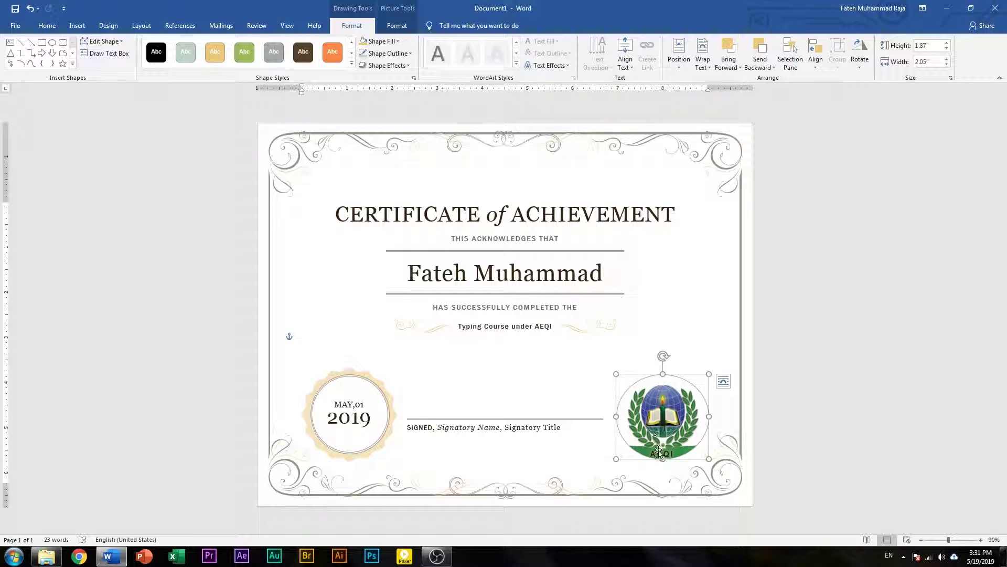
left_click_drag(662, 460, 662, 455)
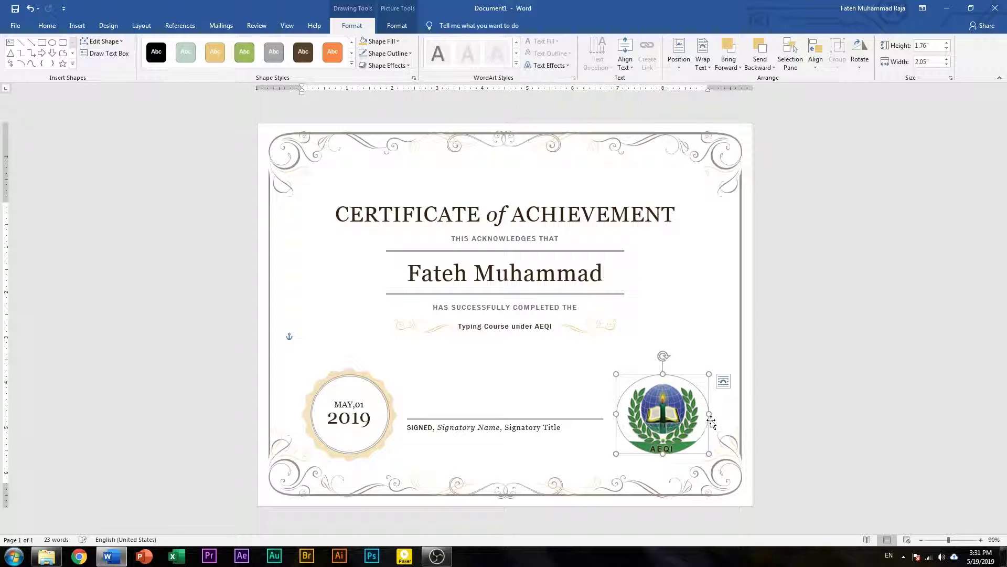
left_click_drag(708, 415, 705, 414)
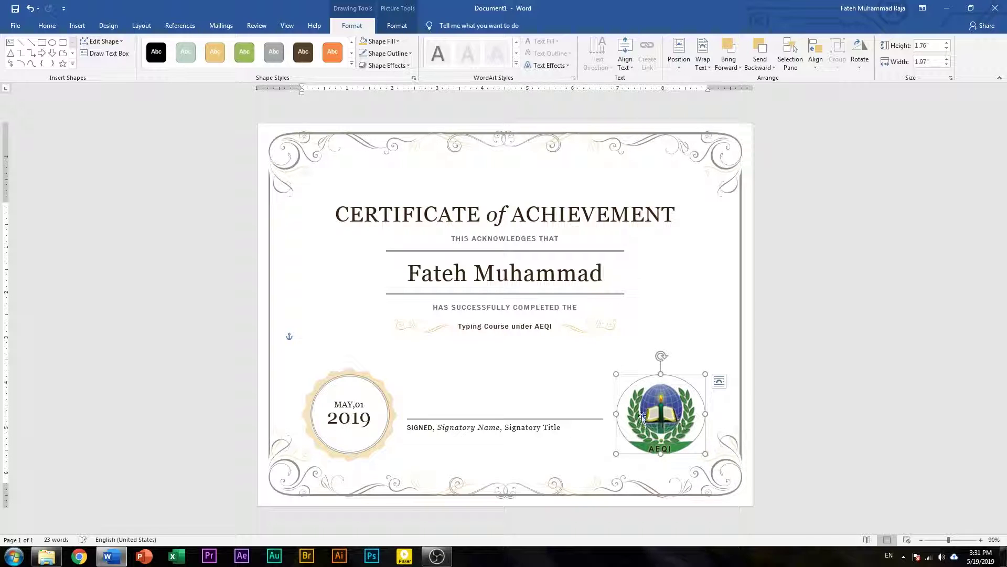
left_click_drag(616, 414, 621, 414)
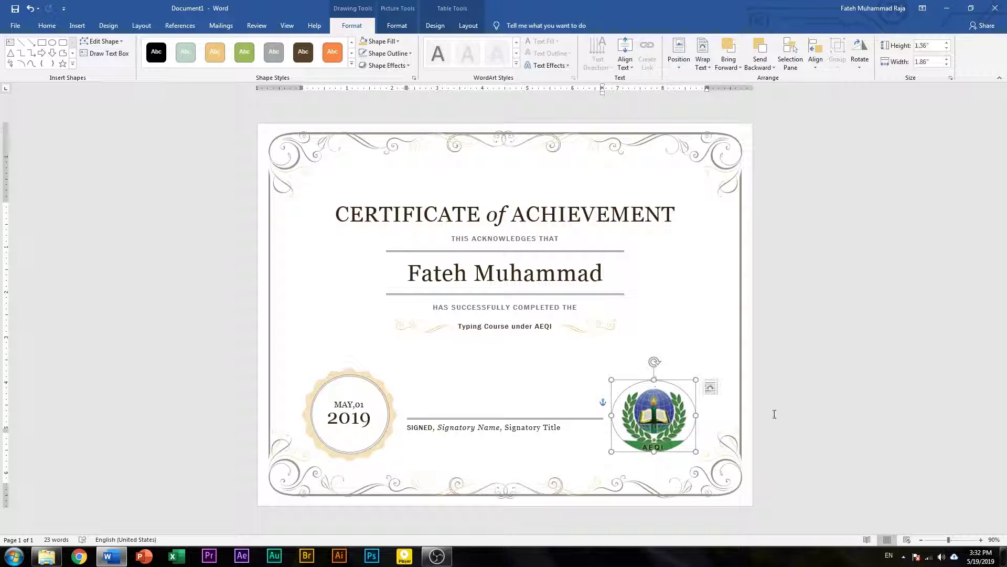
left_click(784, 418)
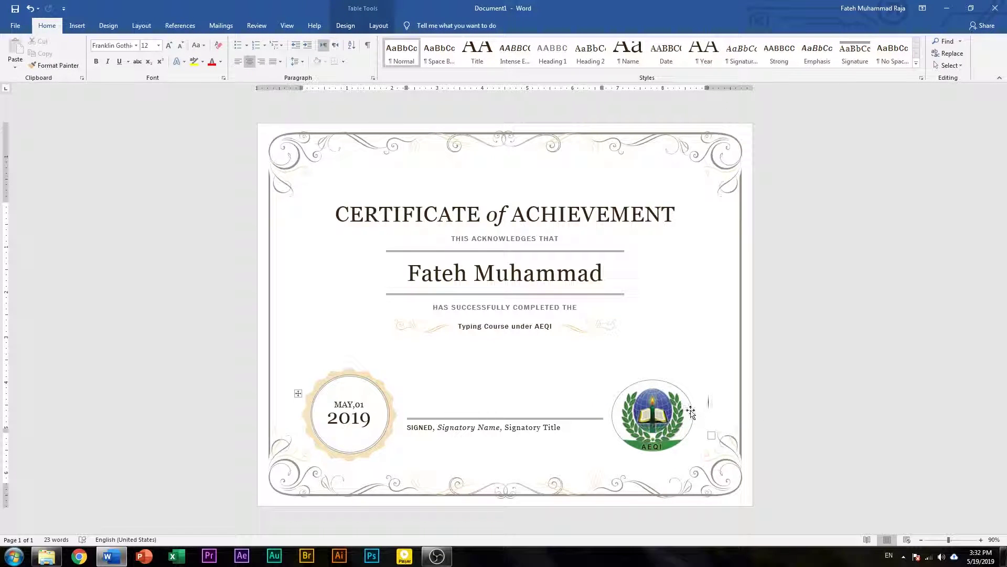
left_click(682, 411)
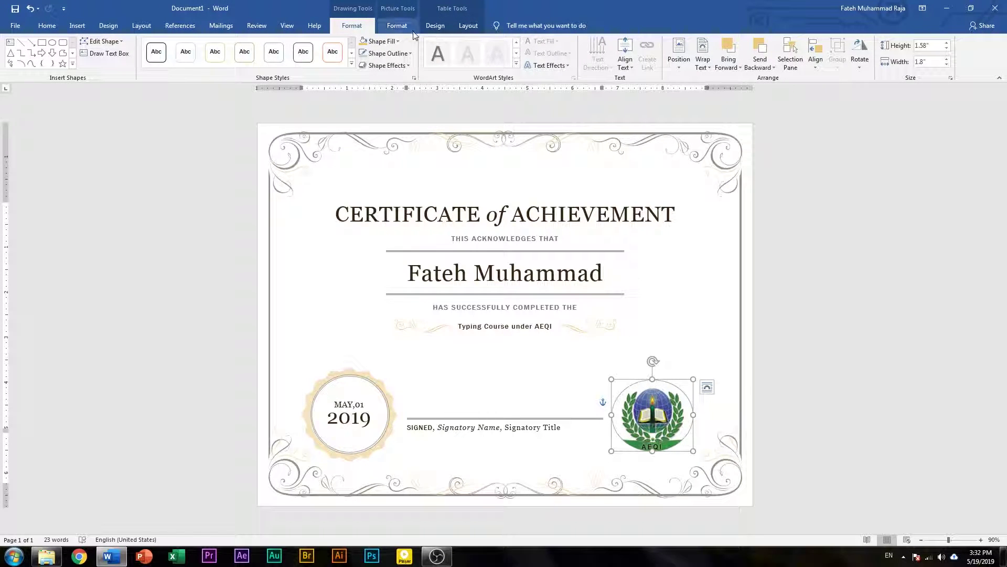
- Set the logo shape to No Fill and No Outline
left_click(397, 26)
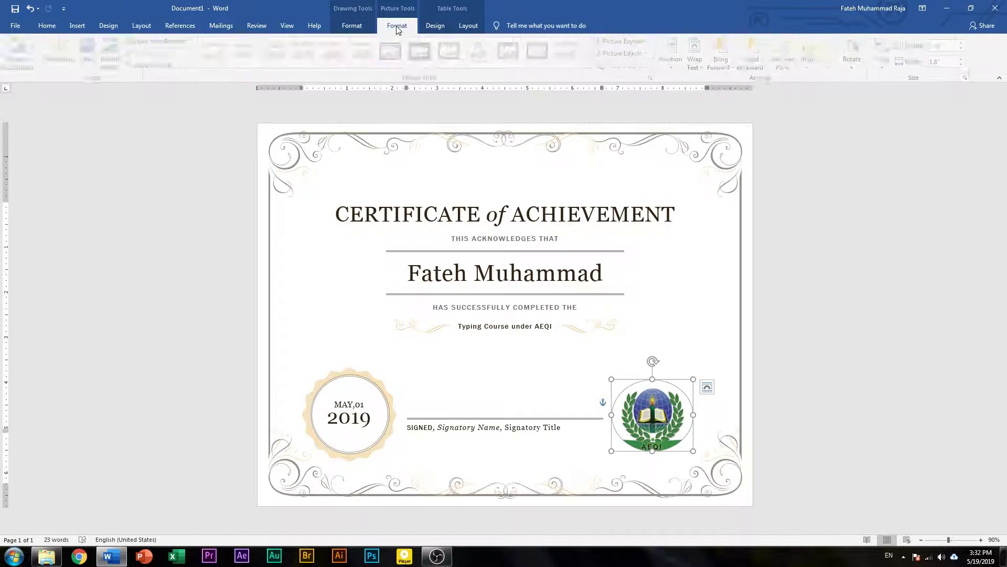
left_click(435, 26)
left_click(352, 26)
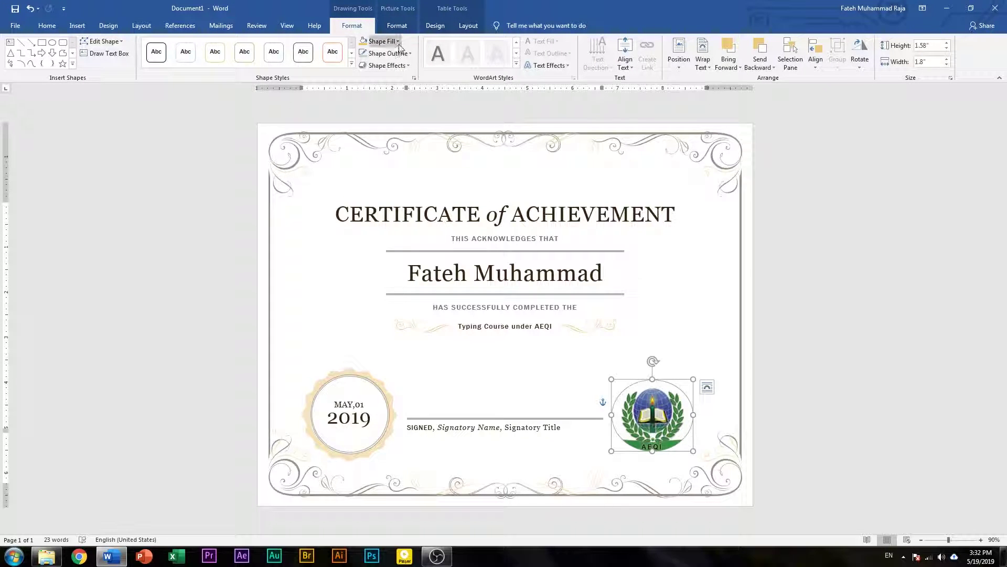
left_click(380, 42)
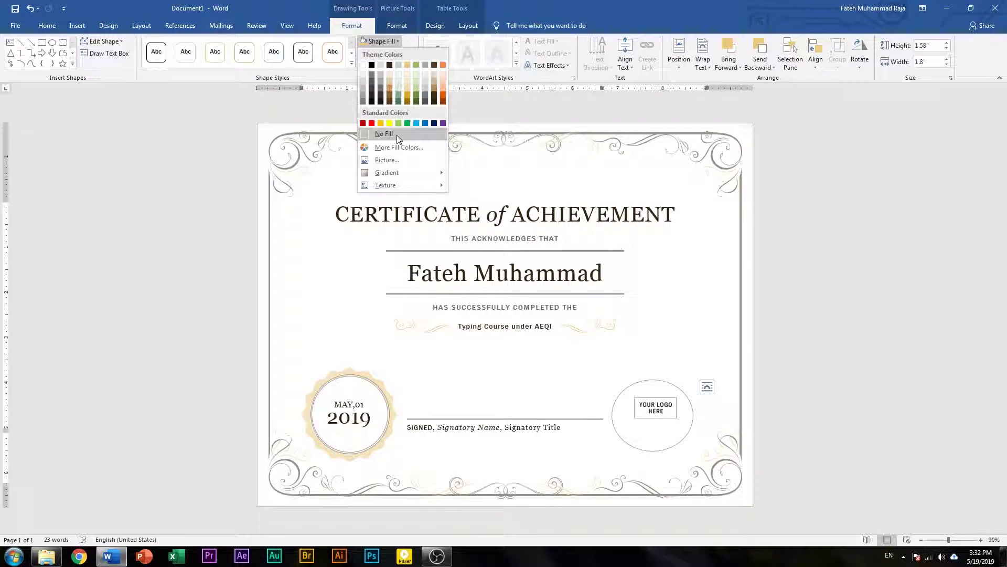
left_click(562, 5)
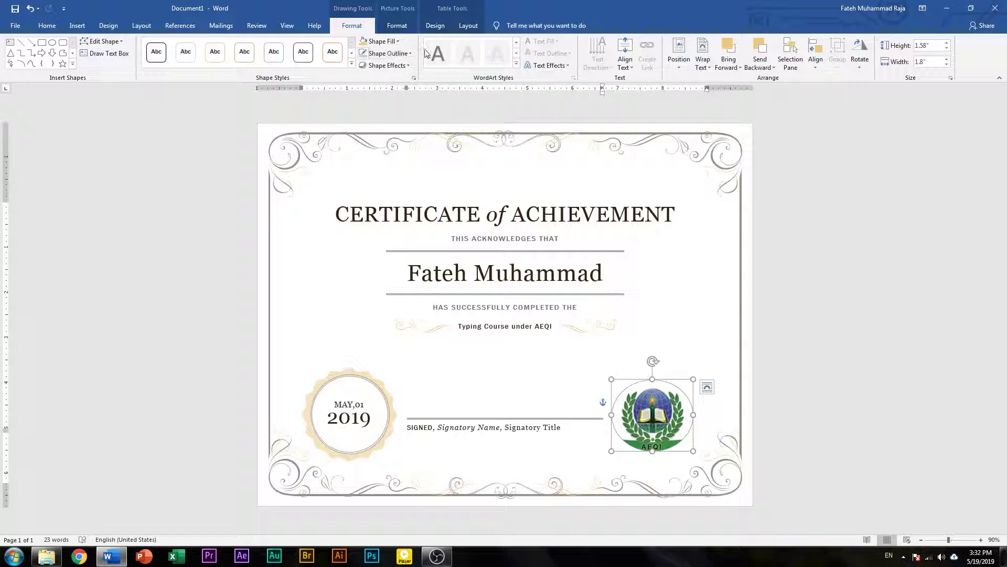
left_click(387, 53)
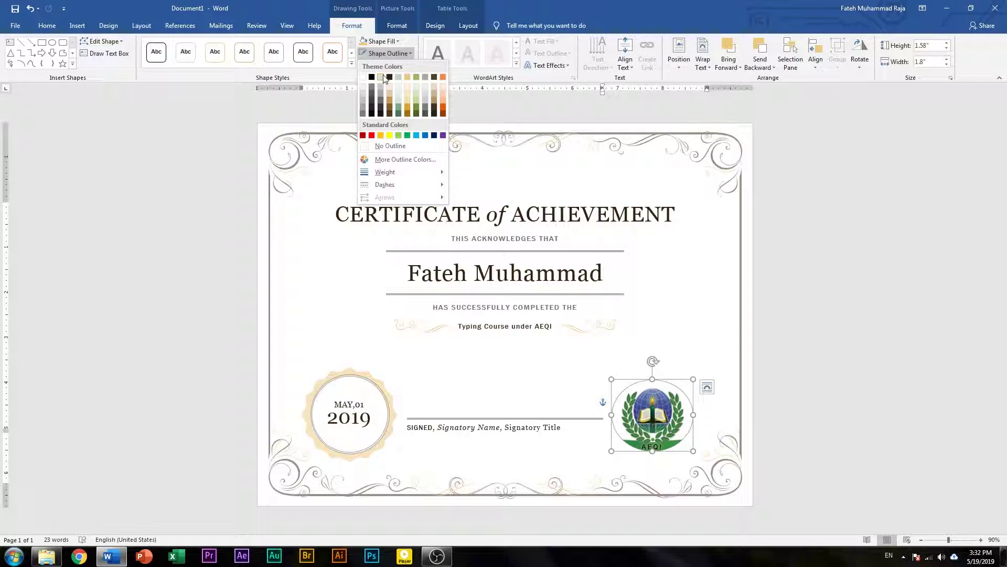
left_click(389, 147)
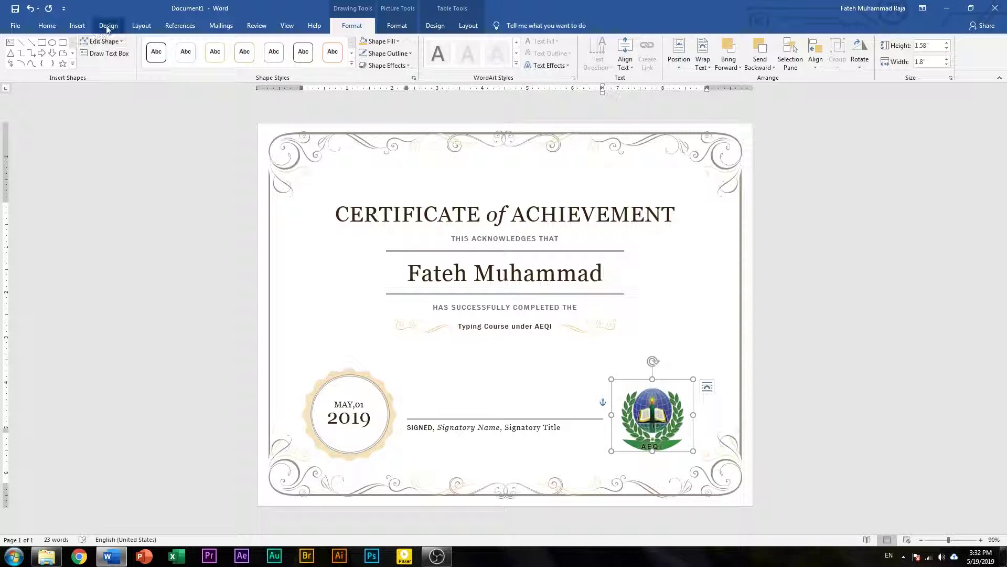
- Switch the document's theme colours to Yellow Orange, giving gold accent lines and subtitle text
left_click(109, 26)
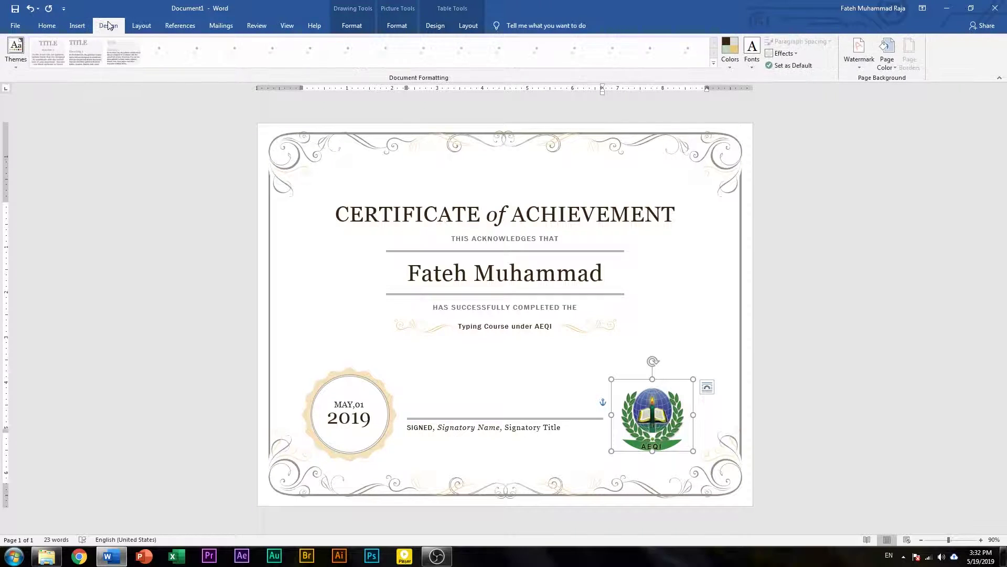
left_click(730, 53)
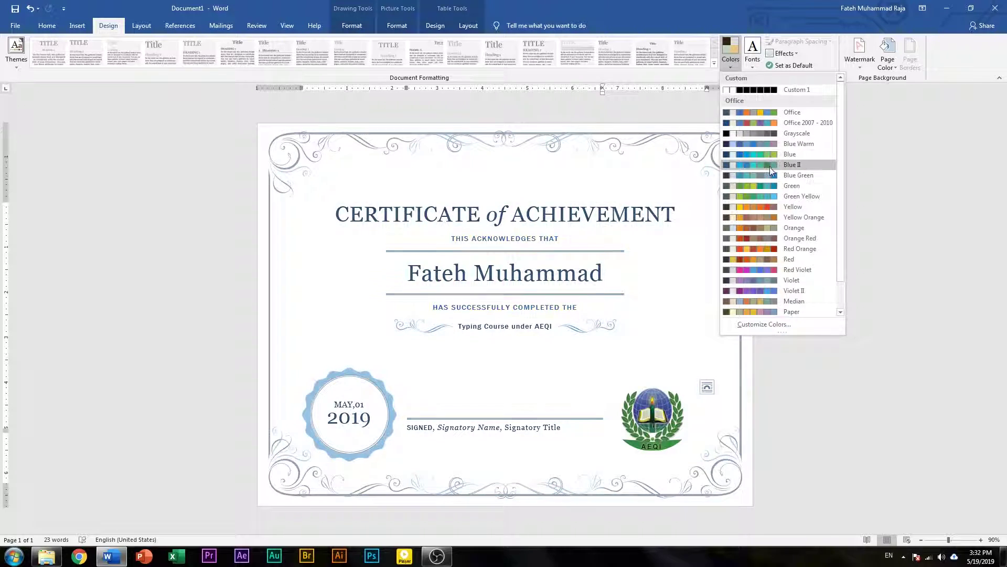
left_click(776, 216)
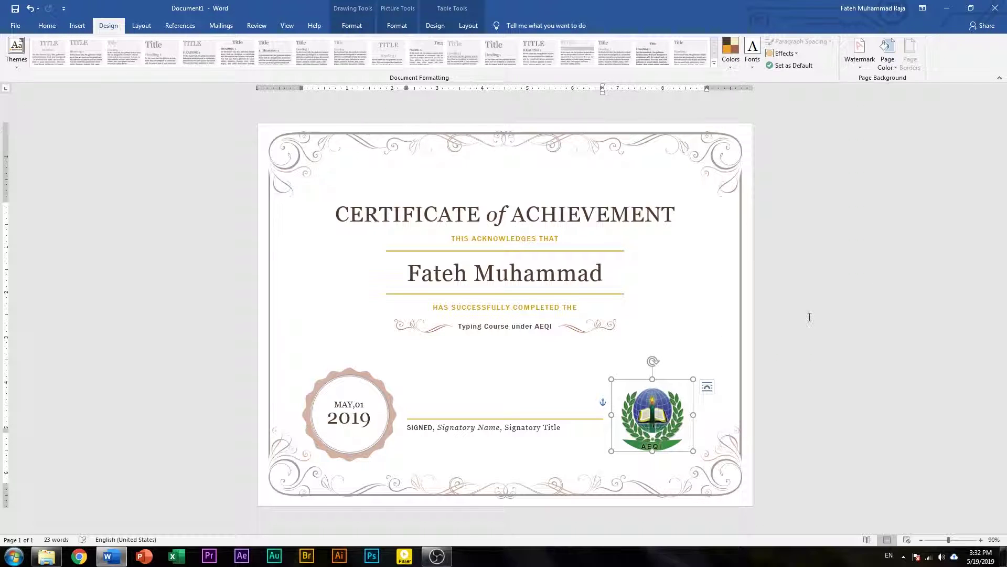
left_click(810, 315)
left_click(708, 279)
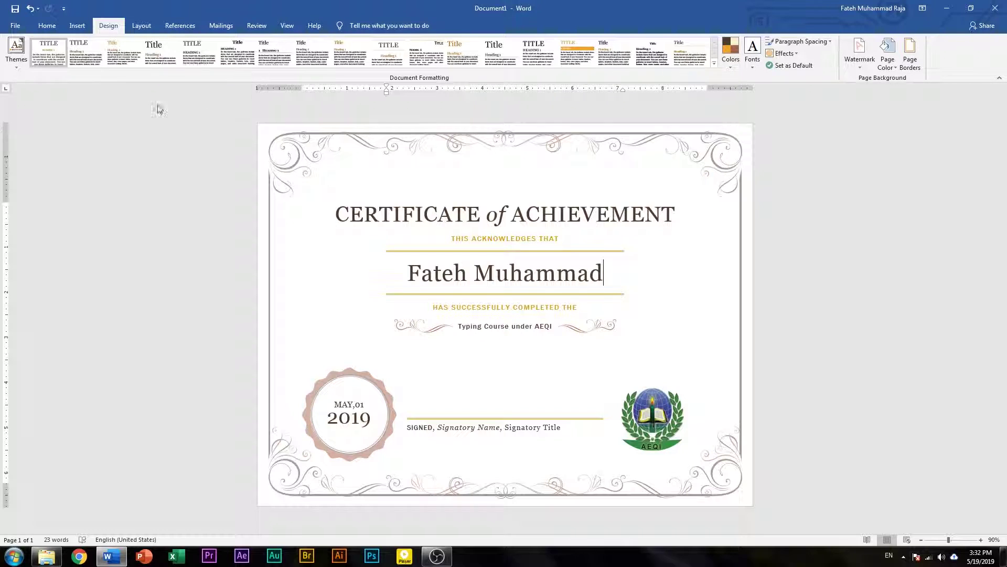
- Save as a Word Document named 'Certificate of Achievement' on the Desktop
left_click(16, 28)
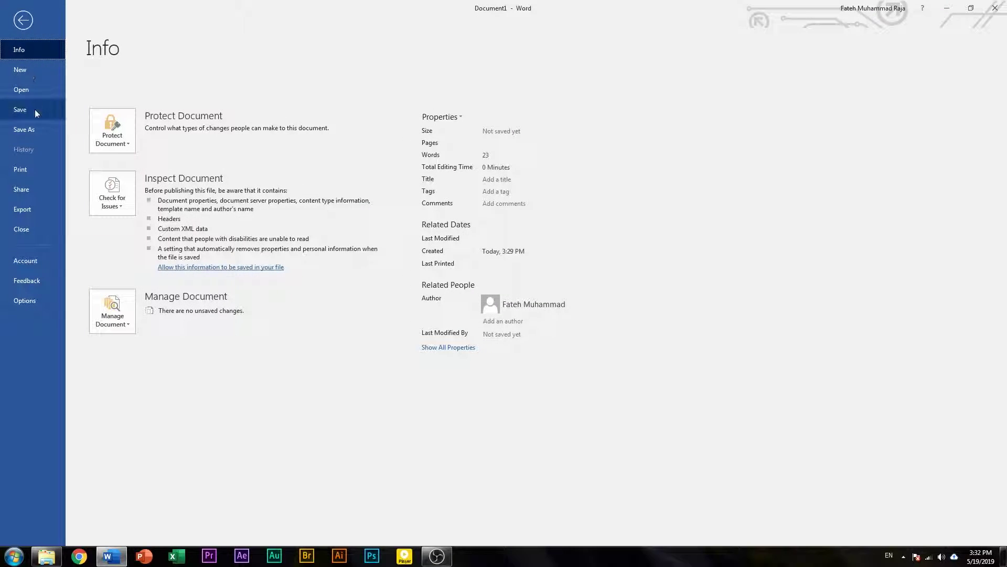
left_click(37, 128)
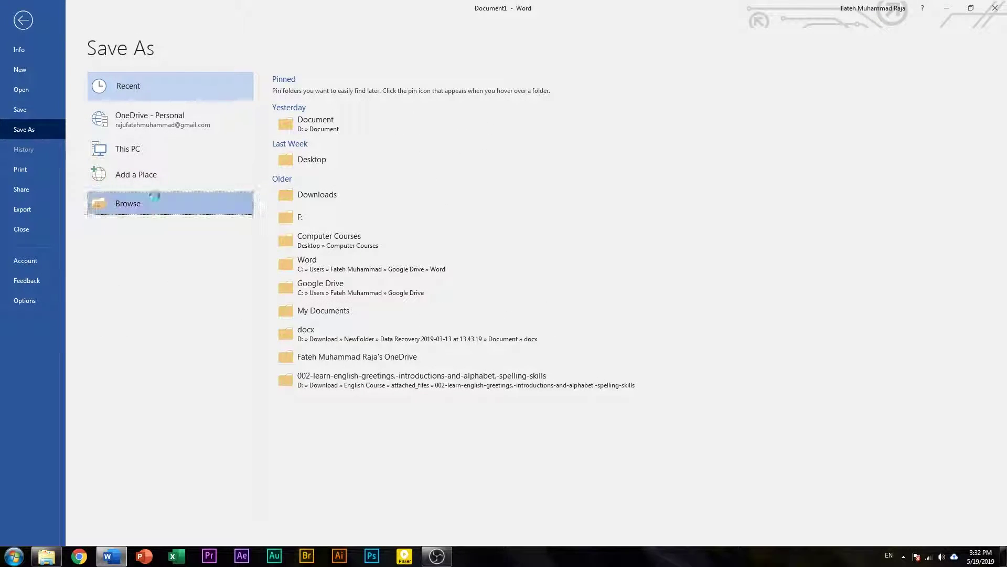
left_click(157, 201)
left_click(60, 95)
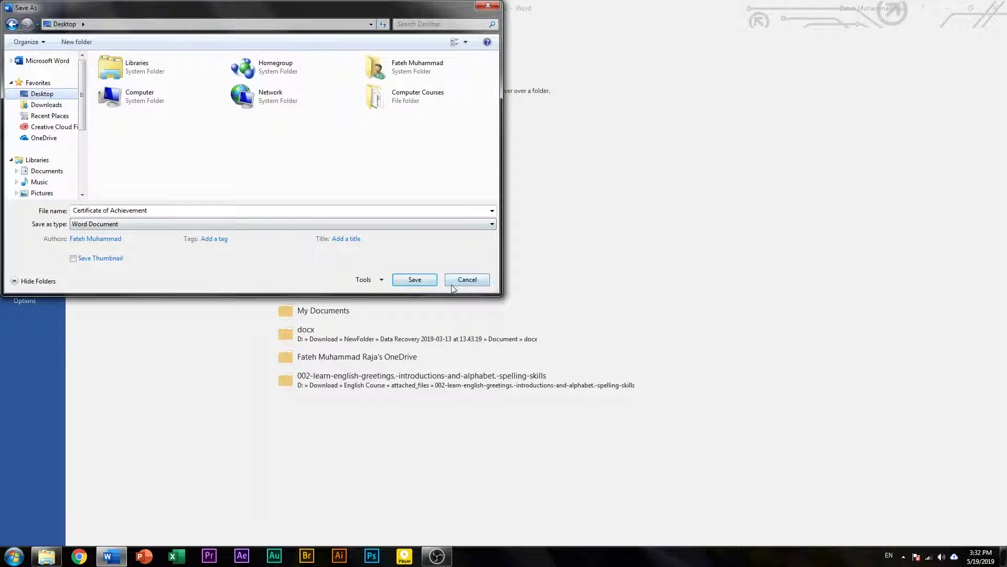
left_click(415, 279)
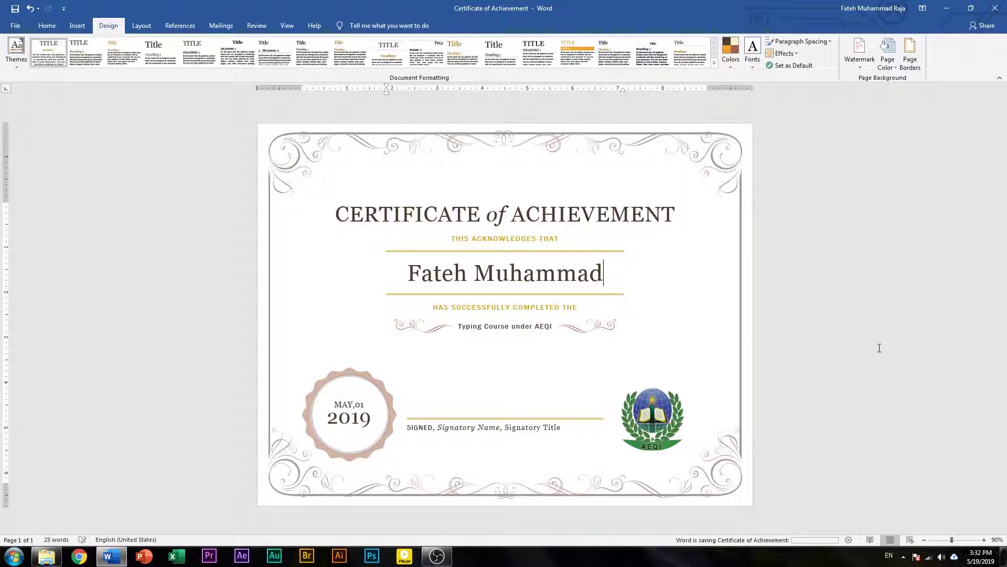